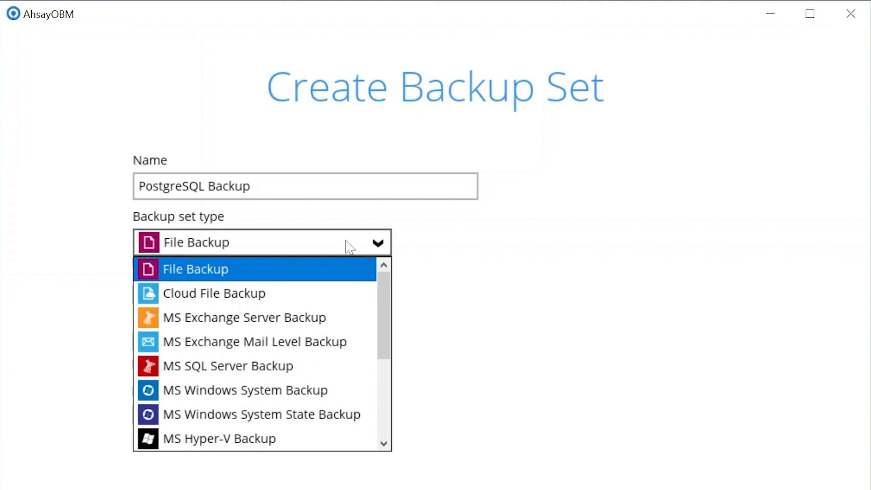
Set the backup set type to PostgreSQL Backup and enter the postgres login password.
{"action": "scroll", "coordinate": [346, 325], "scroll_direction": "down", "scroll_amount": 3}
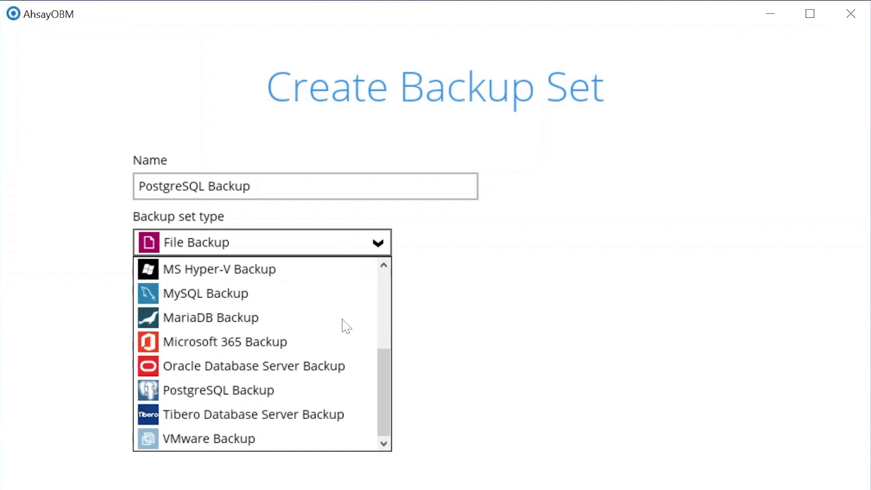
{"action": "left_click", "coordinate": [285, 385]}
{"action": "left_click", "coordinate": [295, 336]}
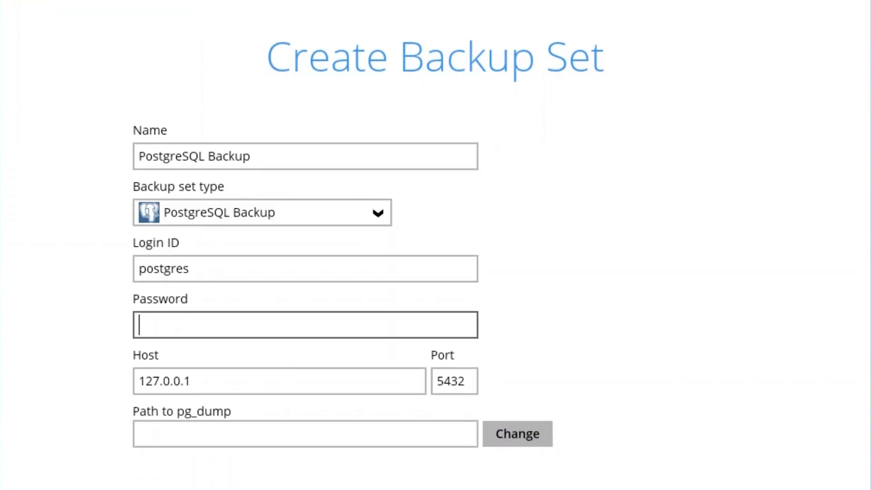
{"action": "type", "text": "admin123"}
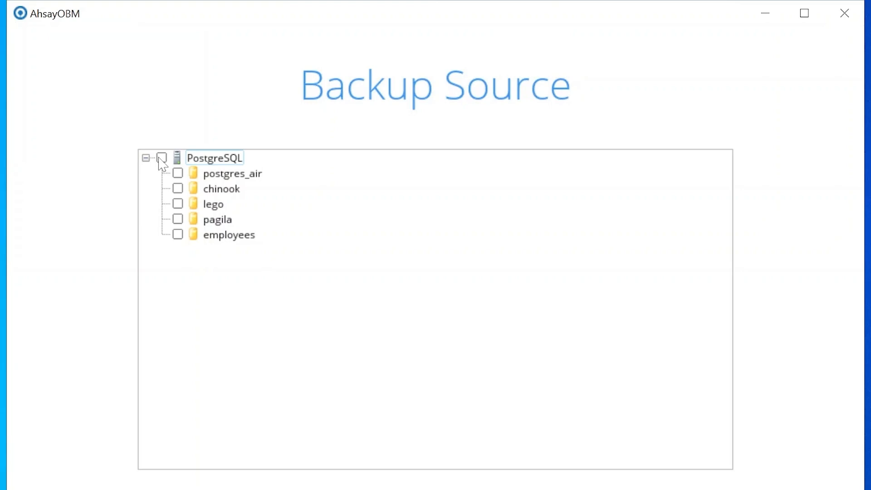
Select all five databases (postgres_air, chinook, lego, pagila, employees) as the backup source and continue.
{"action": "left_click", "coordinate": [161, 158]}
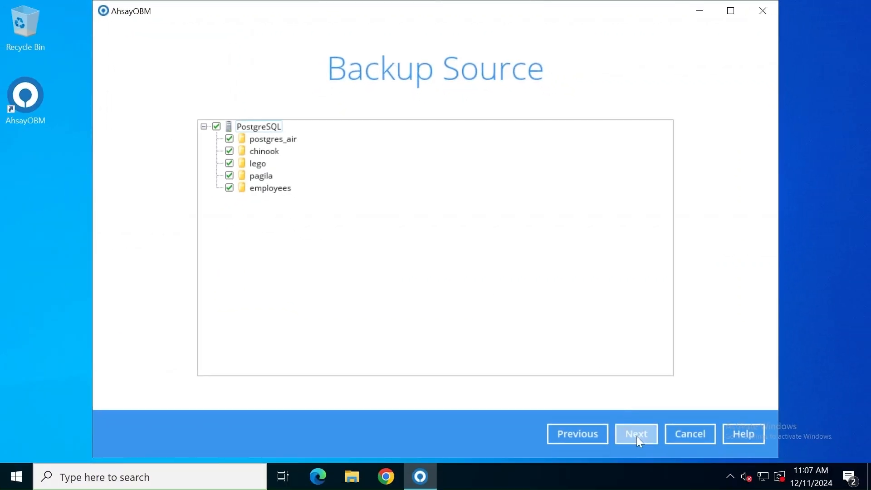
{"action": "left_click", "coordinate": [637, 435]}
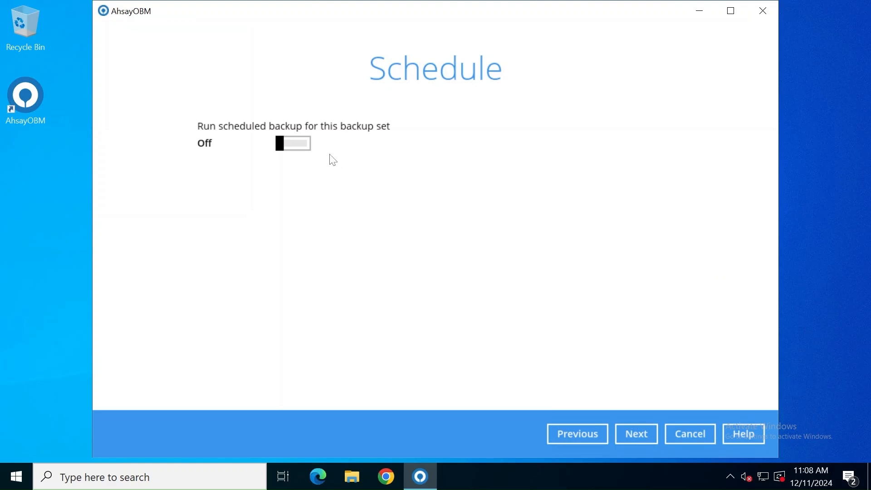
Turn scheduled backup On and add a Daily schedule named 'Daily backup at 18:00'.
{"action": "left_click", "coordinate": [307, 146]}
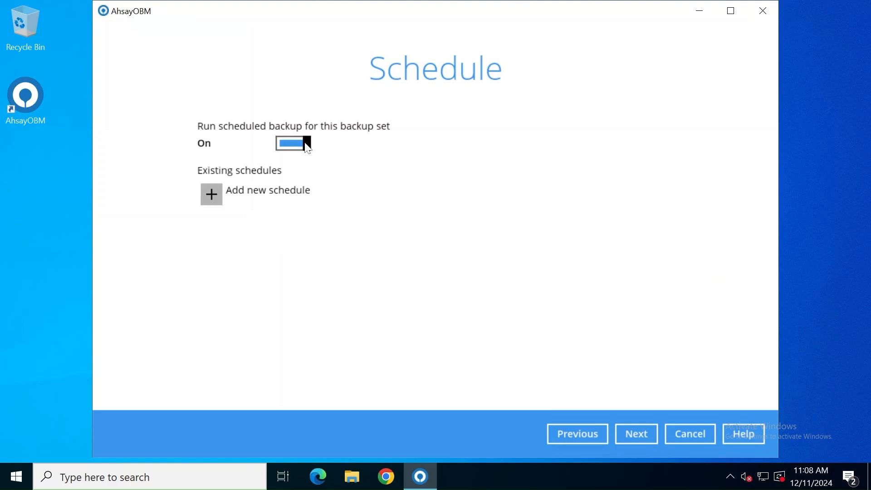
{"action": "left_click", "coordinate": [214, 191]}
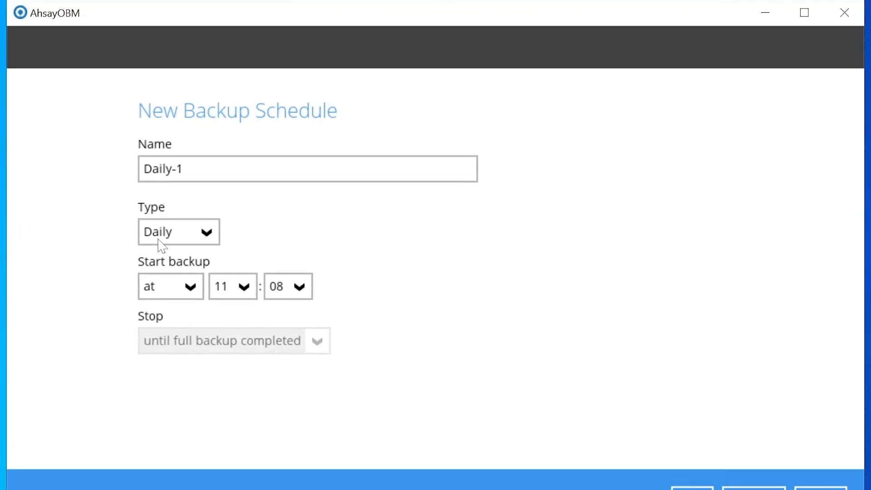
{"action": "key", "text": "shift+Left"}
{"action": "key", "text": "shift+Left"}
{"action": "key", "text": "shift+Left"}
{"action": "key", "text": "shift+Left"}
{"action": "key", "text": "shift+Left"}
{"action": "key", "text": "shift+Left"}
{"action": "key", "text": "shift+Left"}
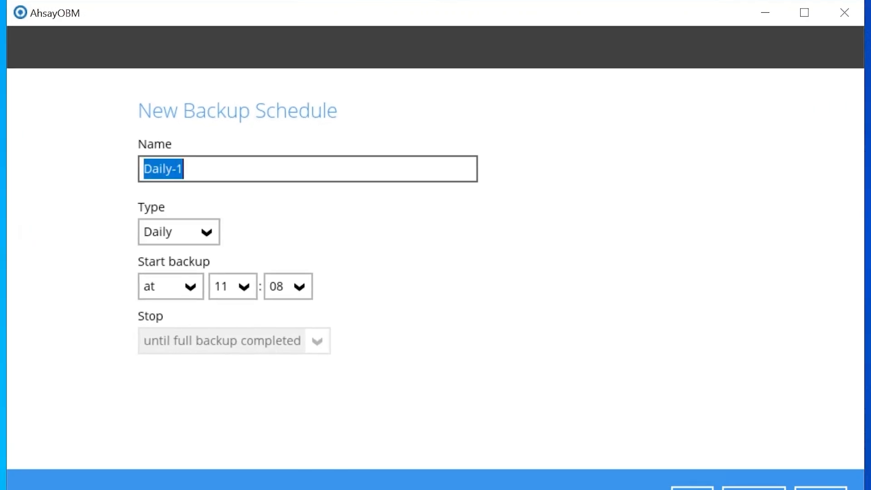
{"action": "type", "text": "Daily "}
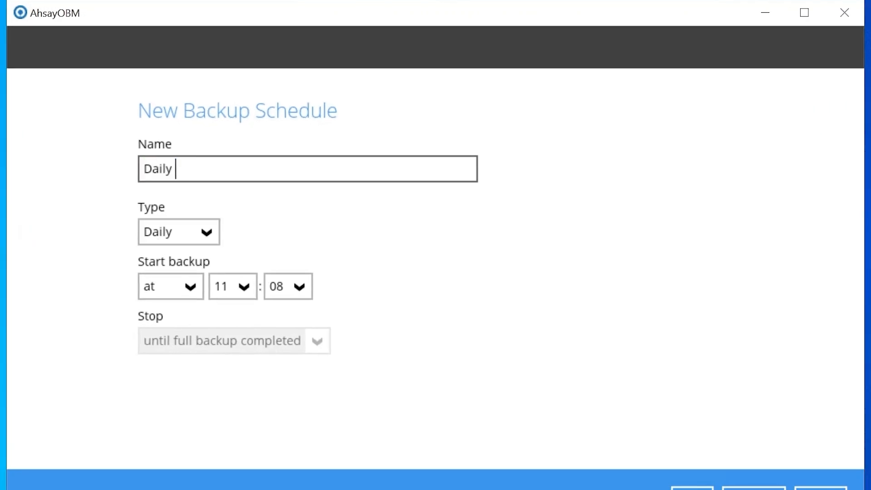
{"action": "type", "text": "backup at "}
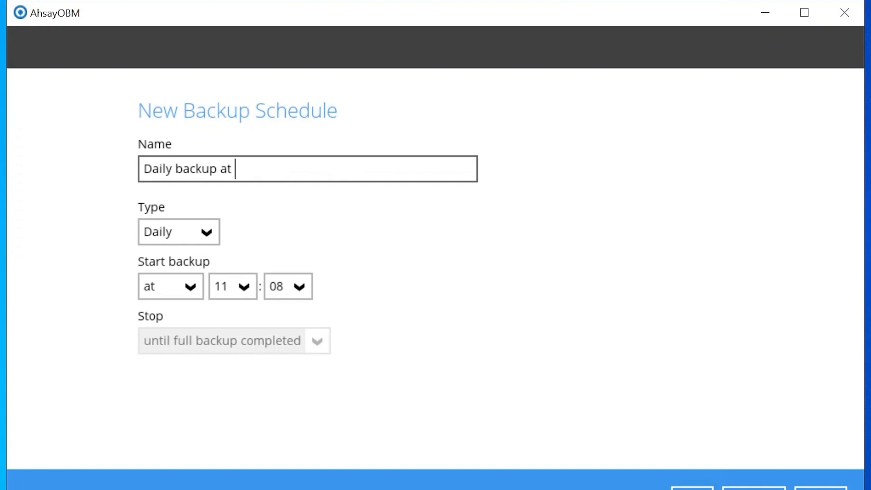
{"action": "type", "text": "18:00"}
{"action": "left_click", "coordinate": [189, 237]}
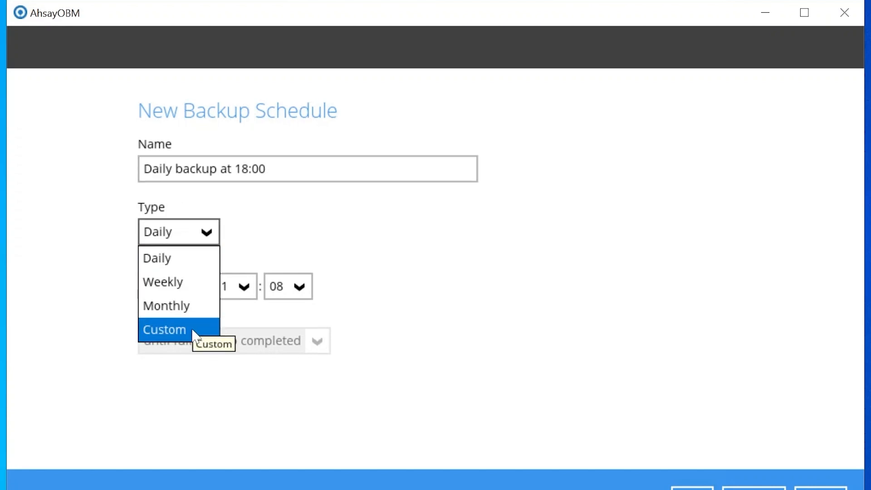
{"action": "left_click", "coordinate": [416, 223]}
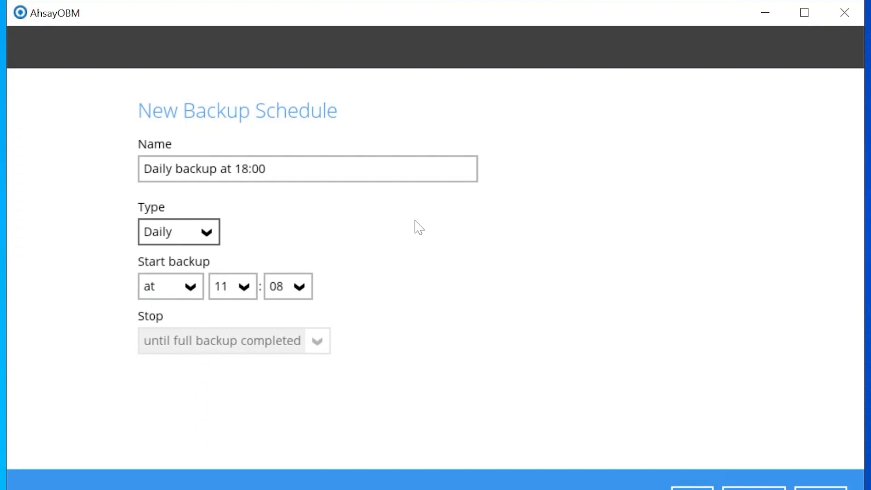
Set the schedule's start backup time to 18:00.
{"action": "left_click", "coordinate": [248, 294]}
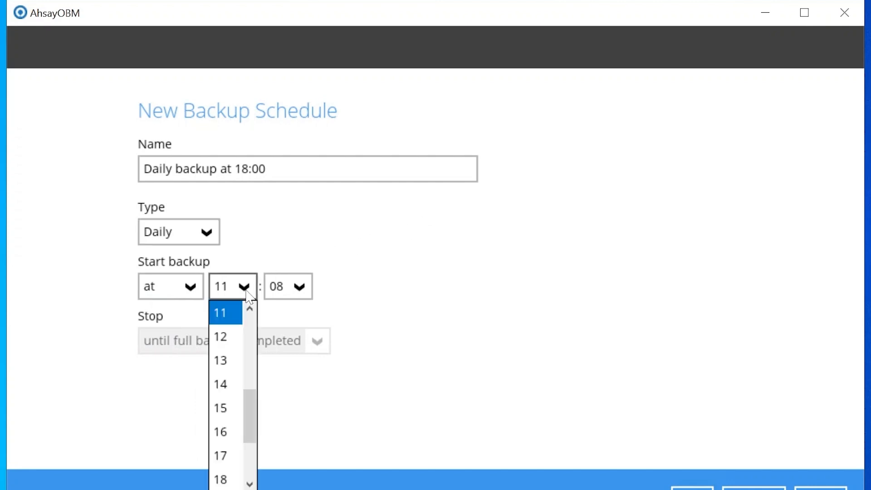
{"action": "left_click", "coordinate": [220, 479]}
{"action": "left_click", "coordinate": [289, 298]}
{"action": "scroll", "coordinate": [278, 324], "scroll_direction": "up", "scroll_amount": 3}
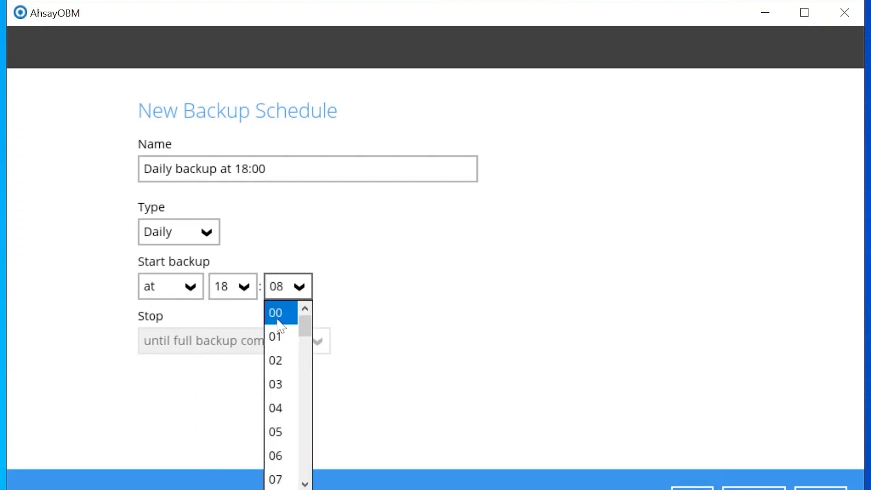
{"action": "left_click", "coordinate": [282, 320]}
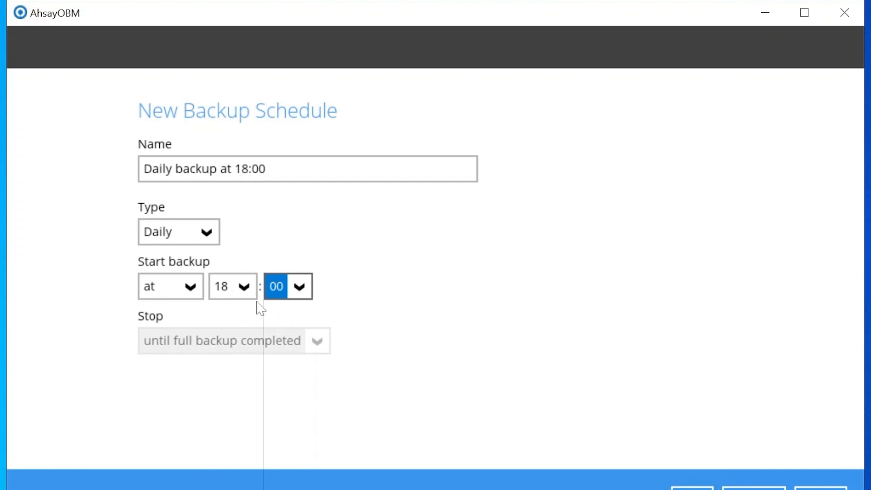
Switch the start option to repeat at an interval, leaving it at every 1 minute.
{"action": "left_click", "coordinate": [192, 286]}
{"action": "left_click", "coordinate": [187, 338]}
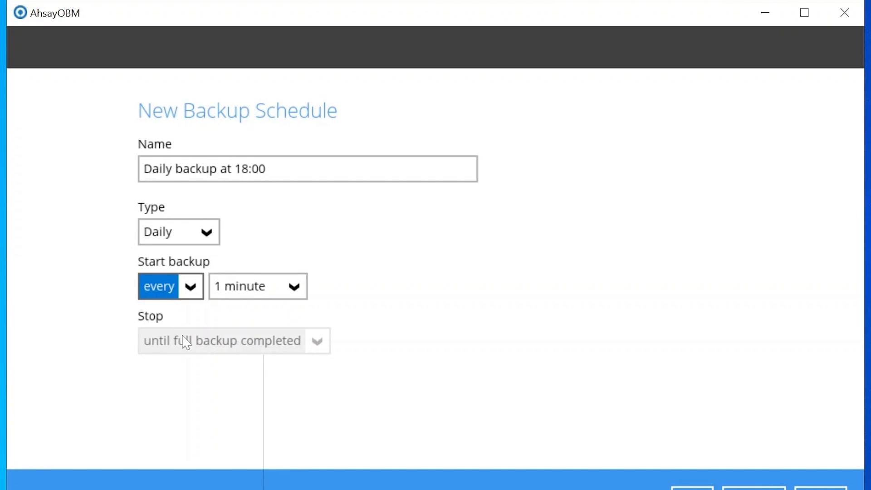
{"action": "left_click", "coordinate": [299, 288]}
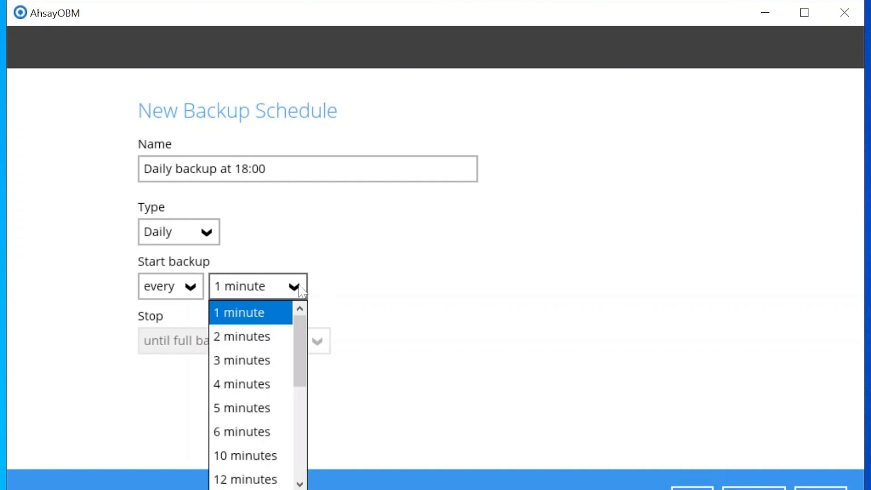
{"action": "scroll", "coordinate": [283, 372], "scroll_direction": "down", "scroll_amount": 4}
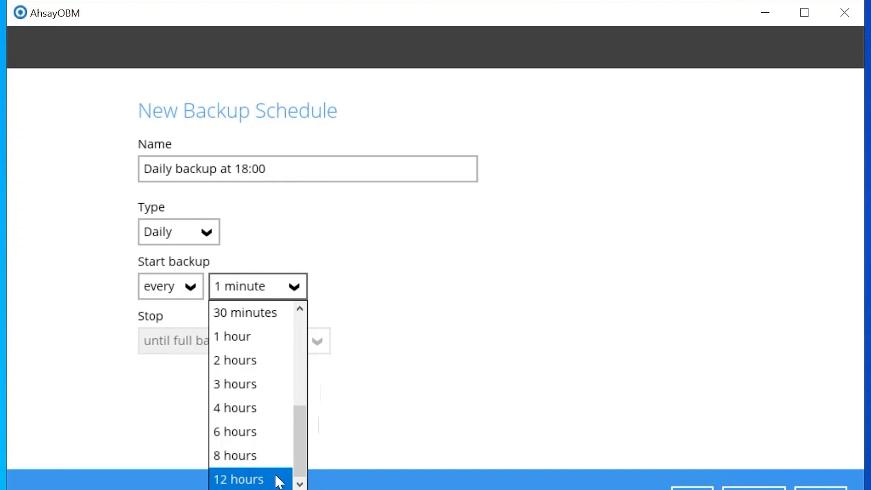
{"action": "scroll", "coordinate": [270, 469], "scroll_direction": "up", "scroll_amount": 4}
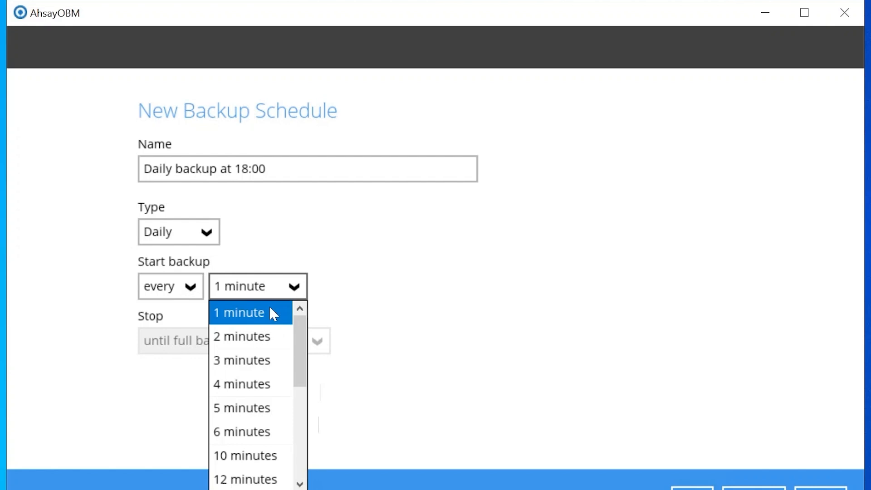
{"action": "left_click", "coordinate": [391, 293]}
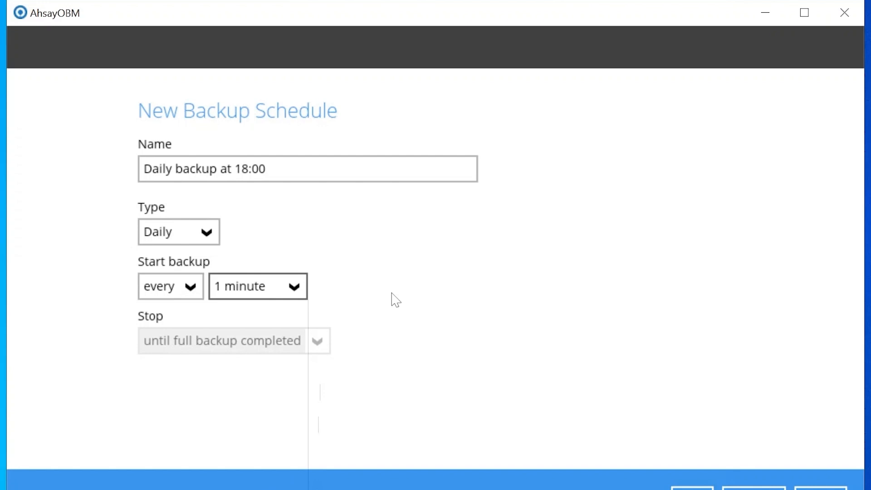
Restore the 18:00 start, set Stop to 'until full backup completed', and save the schedule.
{"action": "left_click", "coordinate": [190, 286]}
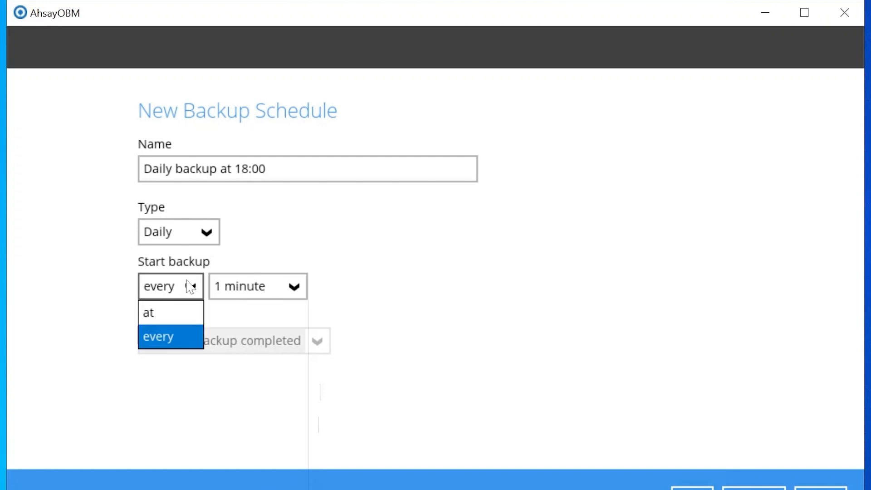
{"action": "left_click", "coordinate": [189, 314]}
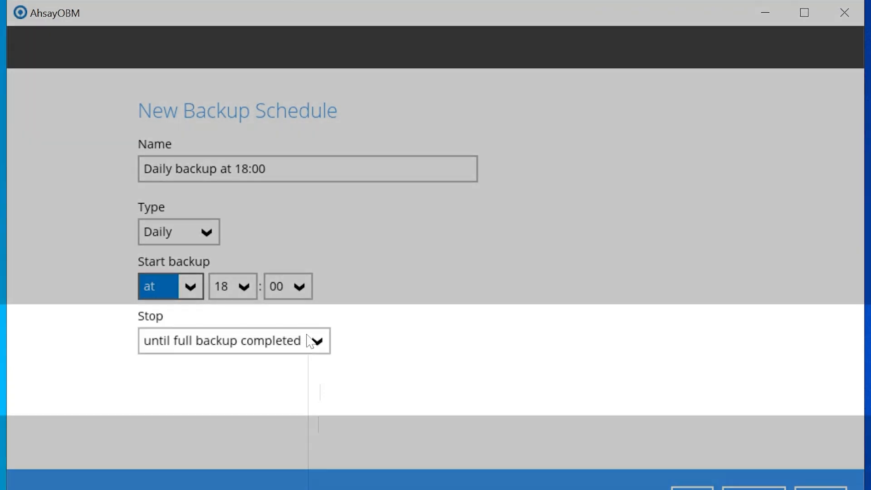
{"action": "left_click", "coordinate": [311, 342]}
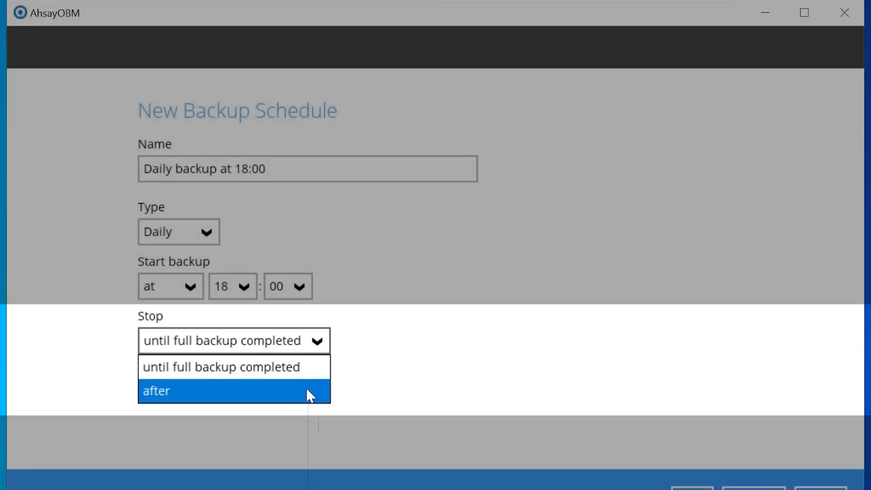
{"action": "left_click", "coordinate": [307, 392]}
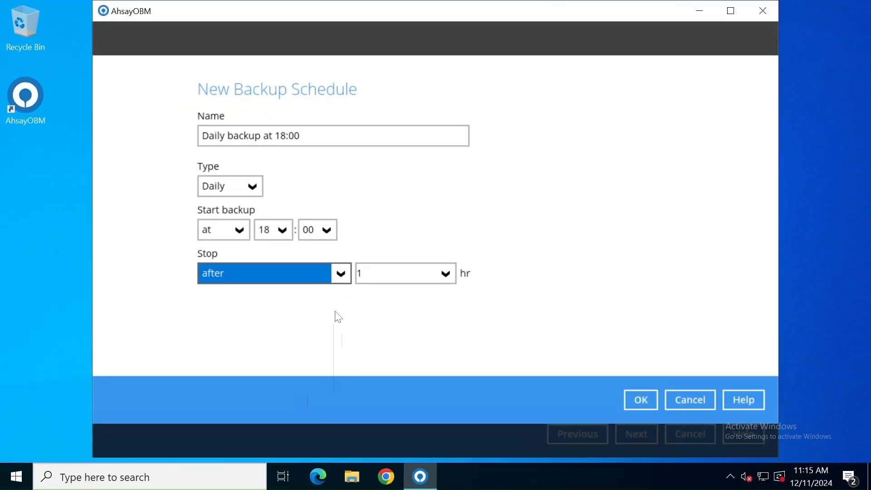
{"action": "left_click", "coordinate": [445, 274]}
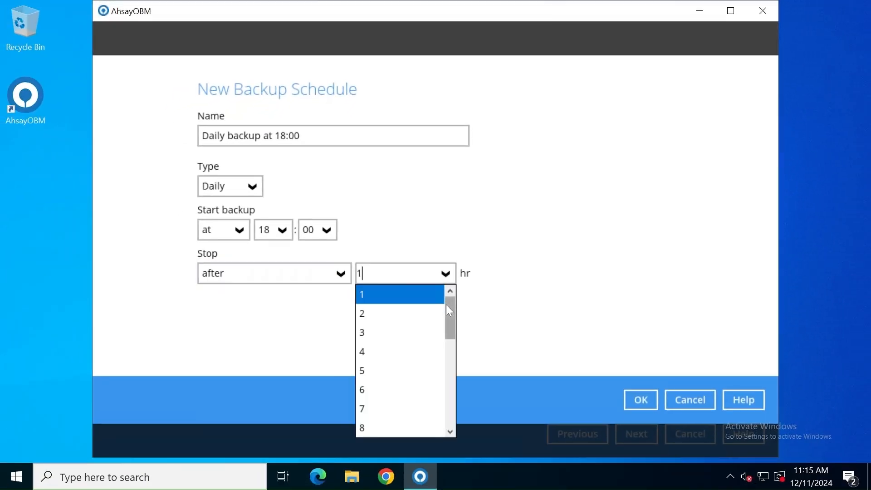
{"action": "left_click_drag", "start_coordinate": [449, 310], "coordinate": [455, 420]}
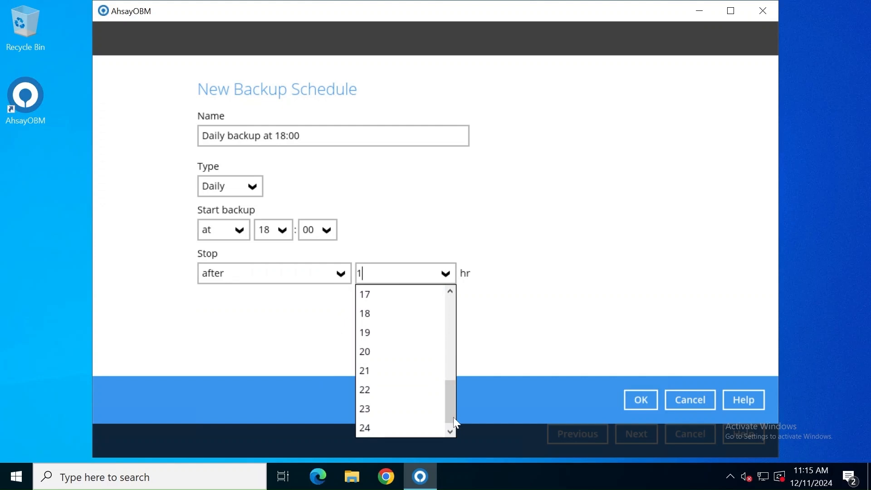
{"action": "left_click", "coordinate": [489, 337]}
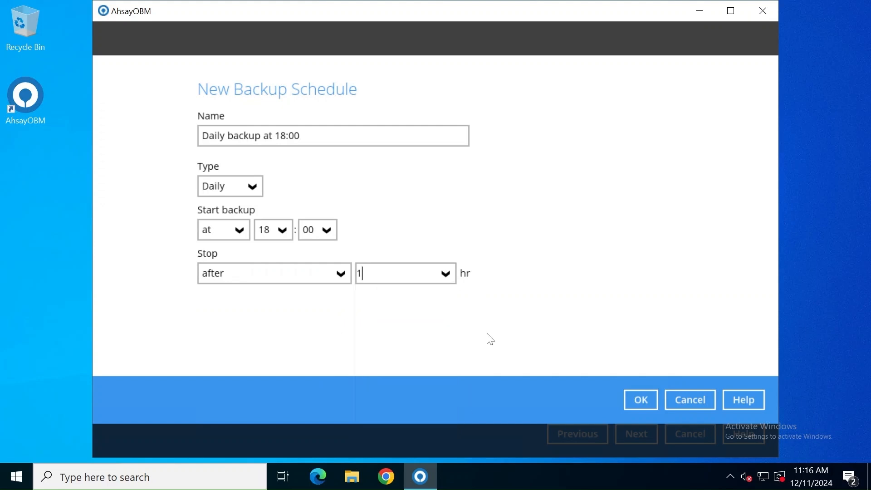
{"action": "left_click", "coordinate": [342, 274]}
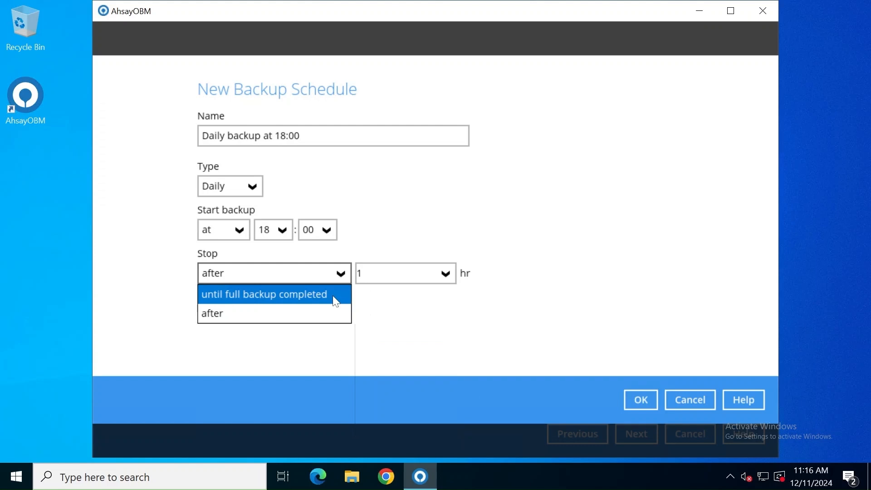
{"action": "left_click", "coordinate": [336, 296]}
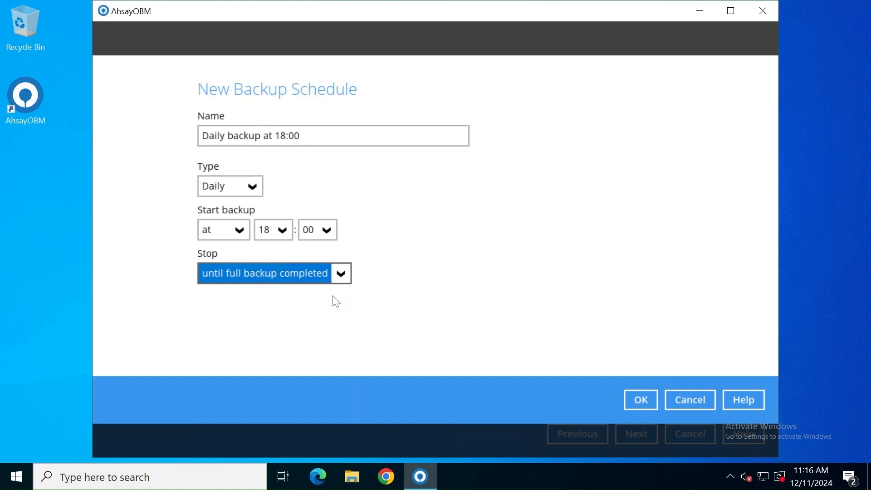
{"action": "left_click", "coordinate": [639, 400]}
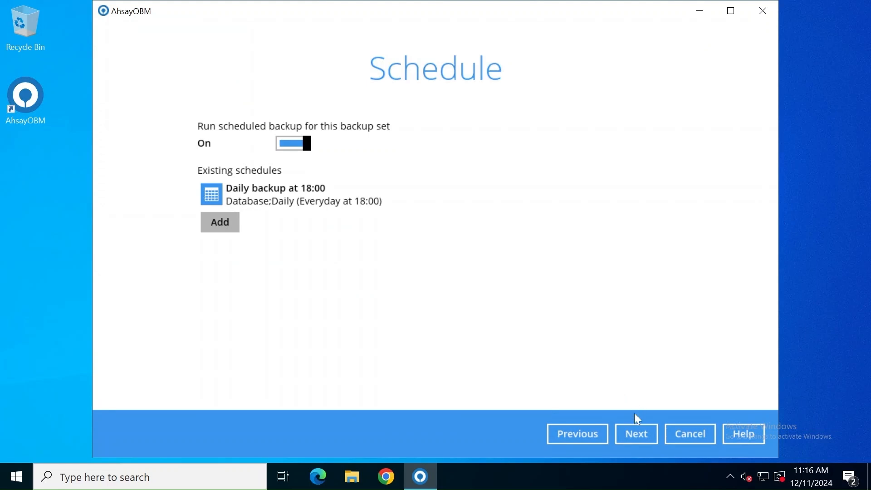
Set backup mode to Concurrent with maximum concurrent backup destinations left at Unlimited.
{"action": "left_click", "coordinate": [638, 434]}
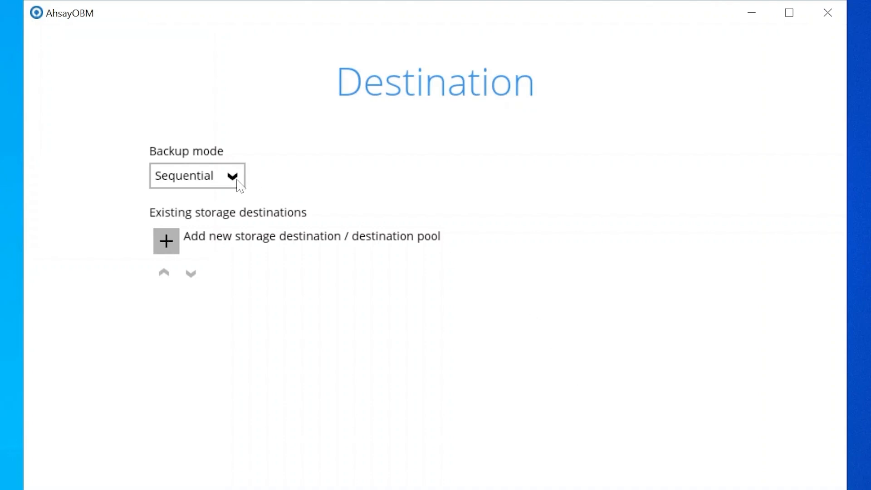
{"action": "left_click", "coordinate": [236, 180]}
{"action": "left_click", "coordinate": [233, 204]}
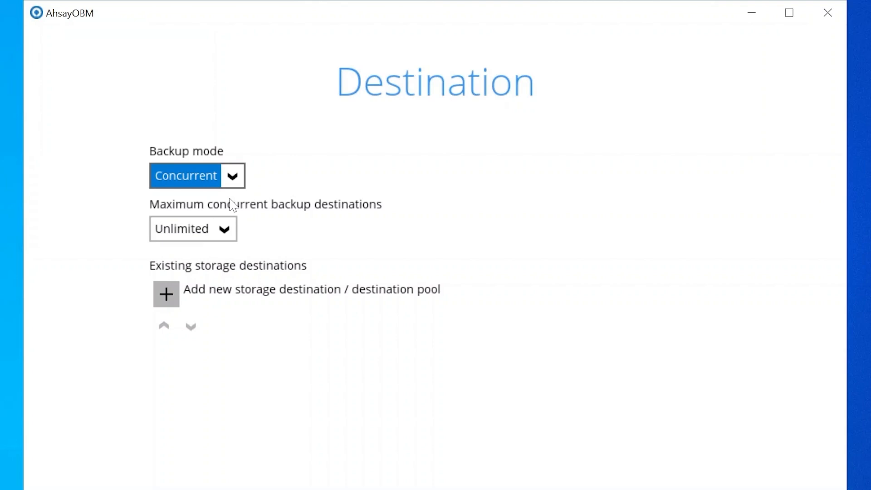
{"action": "left_click", "coordinate": [229, 238]}
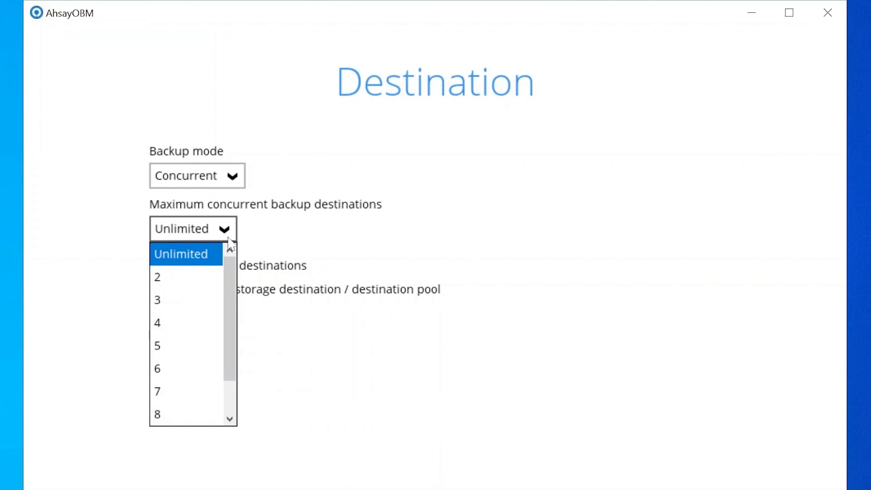
{"action": "left_click", "coordinate": [350, 261]}
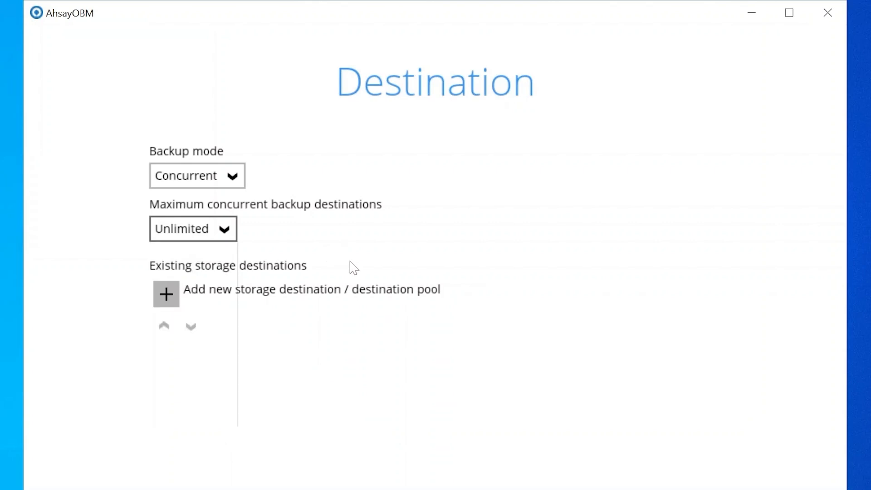
Add Ahsay Drive (Singapore) as a cloud destination and begin a second storage destination.
{"action": "left_click", "coordinate": [170, 295]}
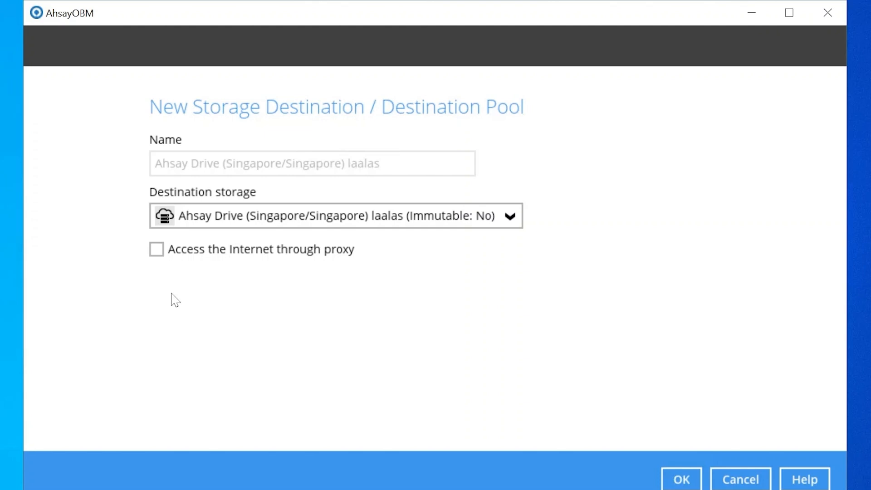
{"action": "left_click", "coordinate": [682, 479]}
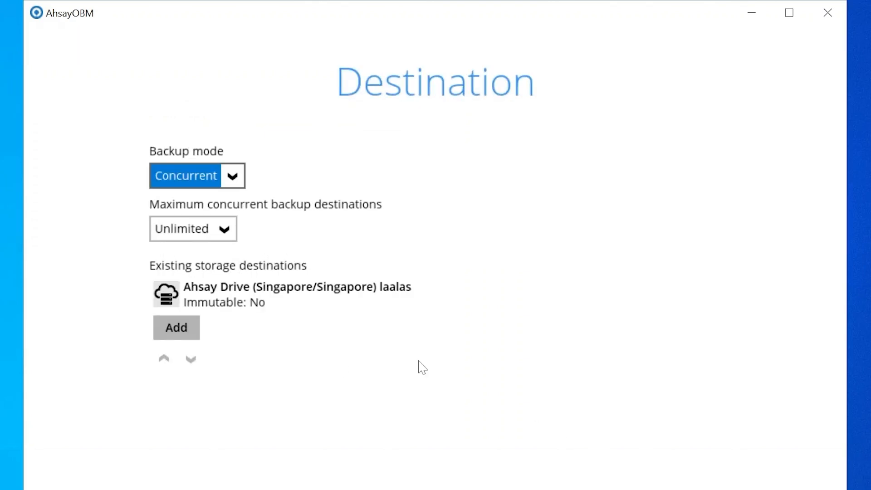
{"action": "left_click", "coordinate": [186, 331]}
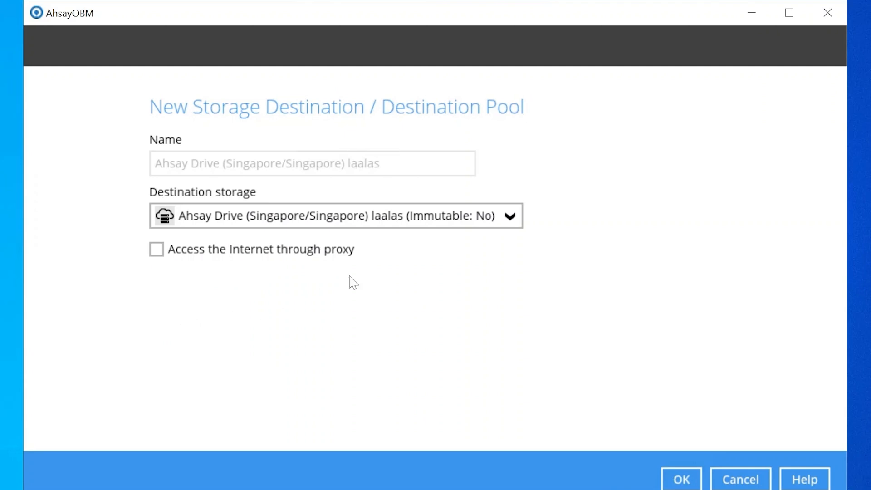
{"action": "left_click", "coordinate": [472, 224]}
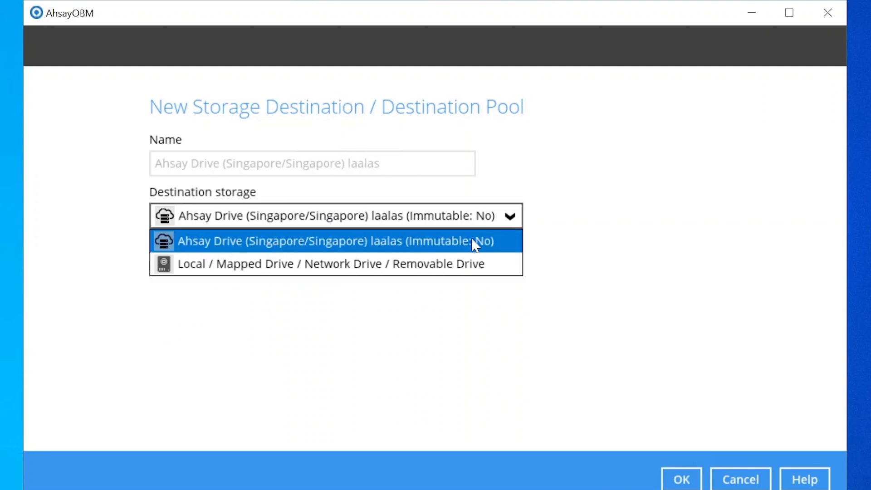
Add a Local / Mapped Drive destination Local-1 pointing to \\10.3.0.115\backup01.
{"action": "left_click", "coordinate": [488, 265]}
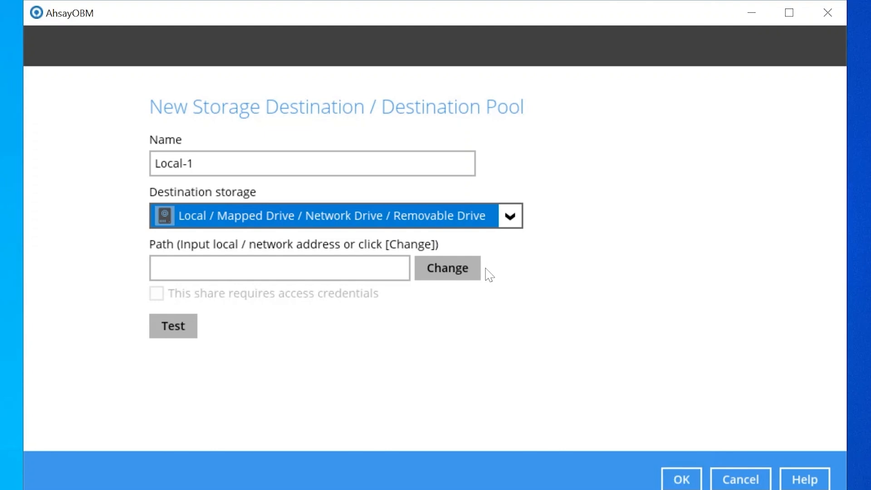
{"action": "left_click", "coordinate": [476, 270]}
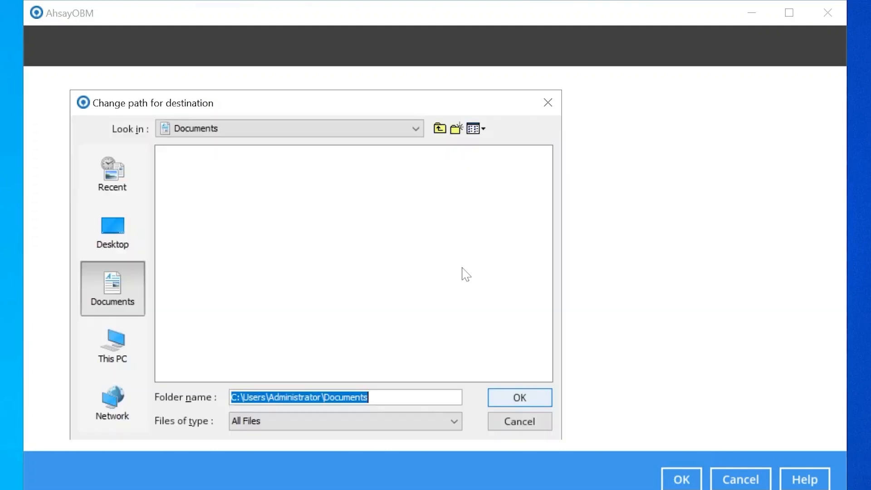
{"action": "left_click", "coordinate": [129, 350]}
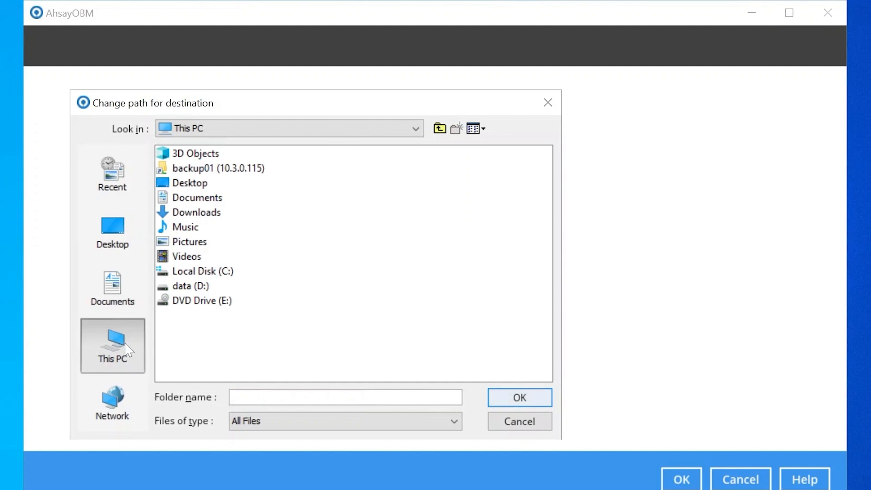
{"action": "left_click", "coordinate": [263, 172]}
{"action": "double_click", "coordinate": [261, 172]}
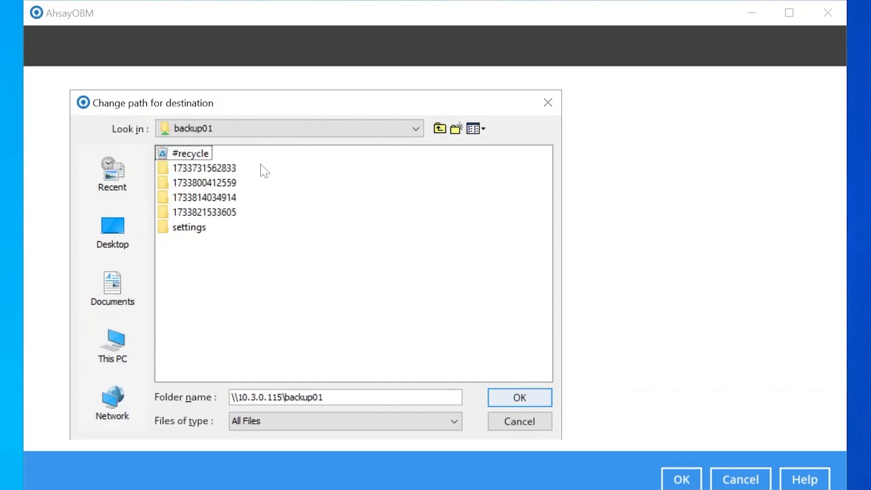
{"action": "left_click", "coordinate": [520, 399]}
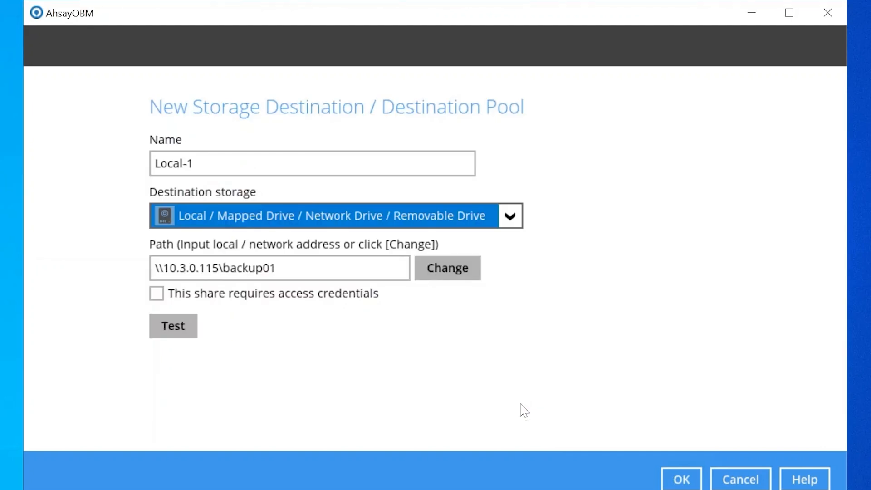
{"action": "left_click", "coordinate": [686, 479]}
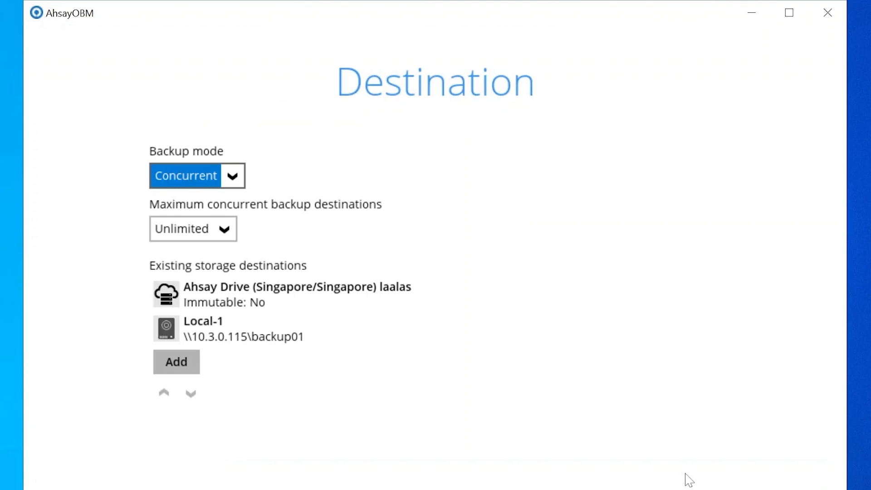
Keep Encrypt Backup Data On with the Default encryption type and proceed.
{"action": "left_click", "coordinate": [644, 439]}
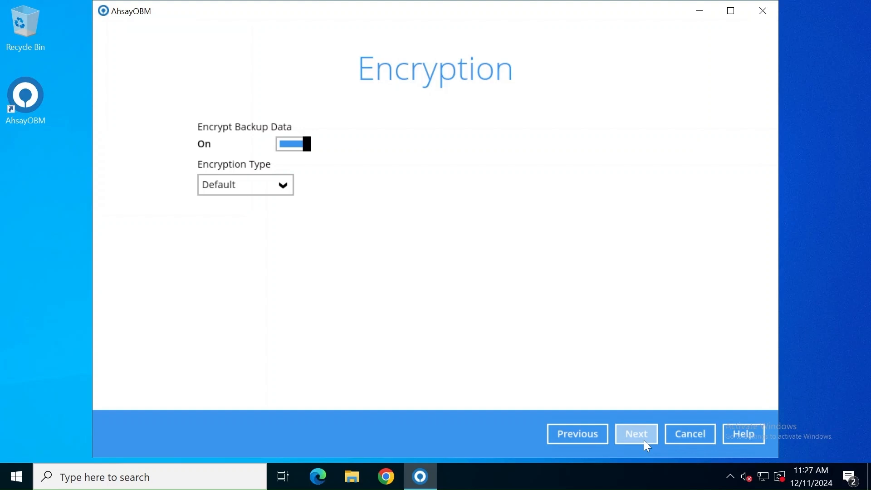
{"action": "left_click", "coordinate": [644, 440]}
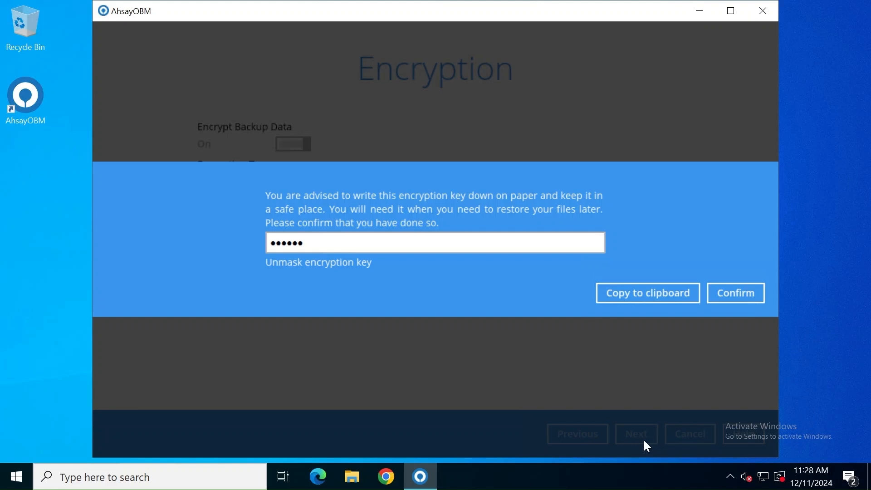
Confirm in the encryption key dialog that the key has been recorded.
{"action": "left_click", "coordinate": [742, 295]}
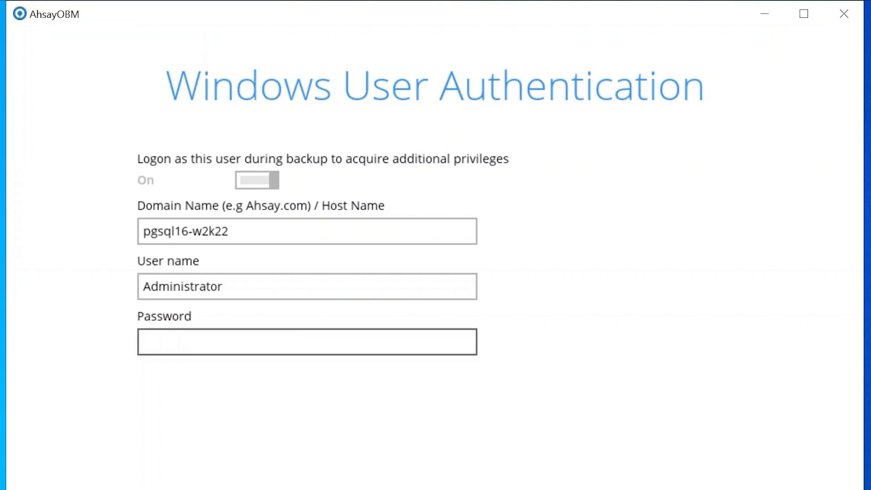
Enter the Windows Administrator account password and complete the PostgreSQL Backup set wizard.
{"action": "left_click", "coordinate": [308, 343]}
{"action": "type", "text": "********"}
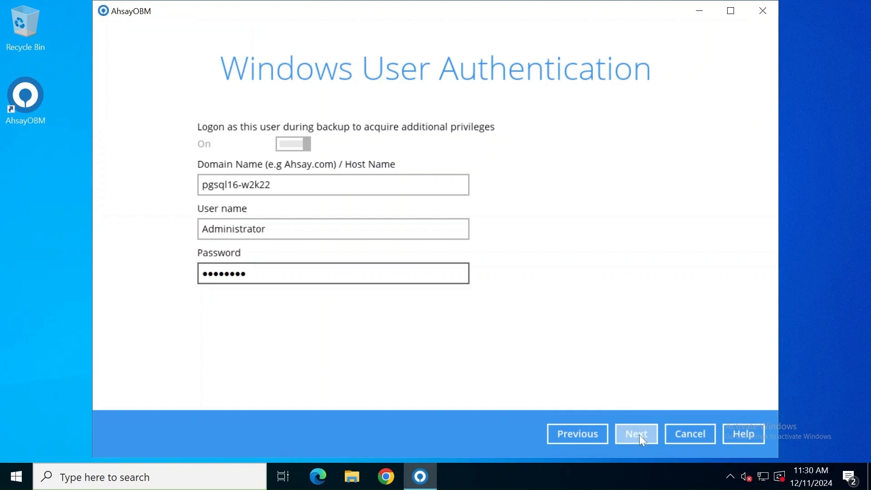
{"action": "left_click", "coordinate": [639, 434]}
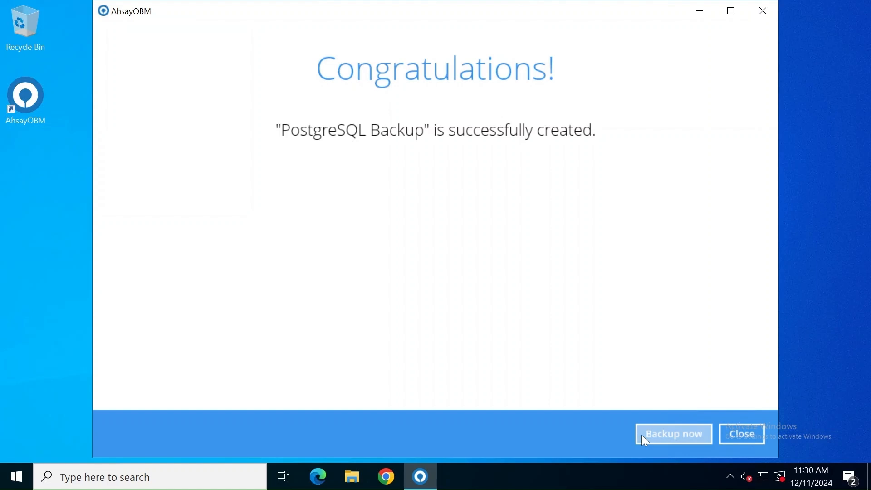
Open the PostgreSQL Backup set's advanced settings and view its Deduplication options.
{"action": "left_click", "coordinate": [736, 429]}
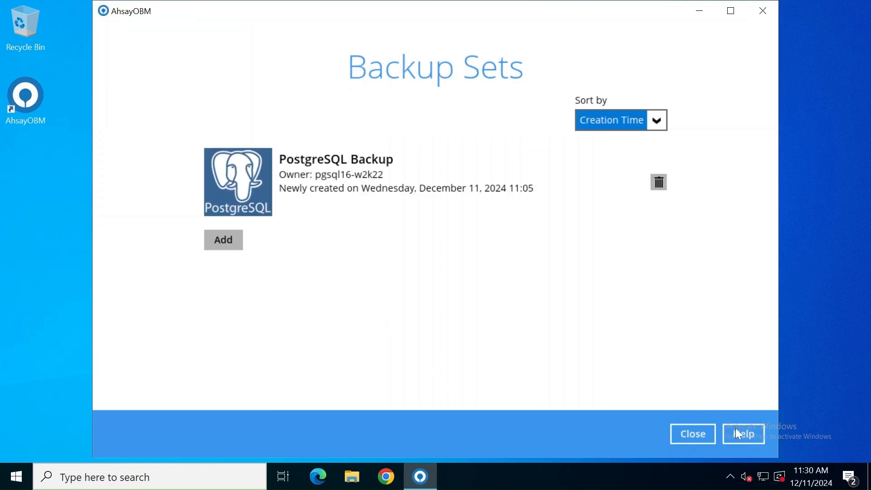
{"action": "left_click", "coordinate": [457, 209]}
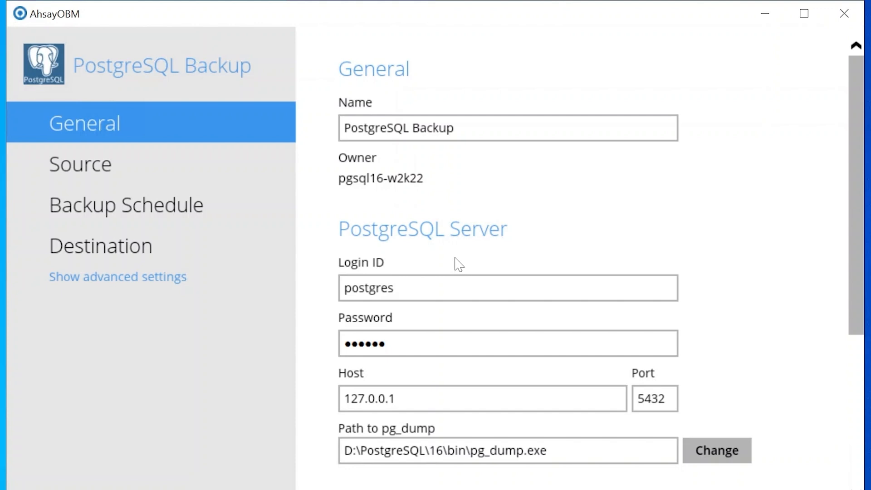
{"action": "left_click", "coordinate": [173, 277]}
{"action": "left_click", "coordinate": [172, 291]}
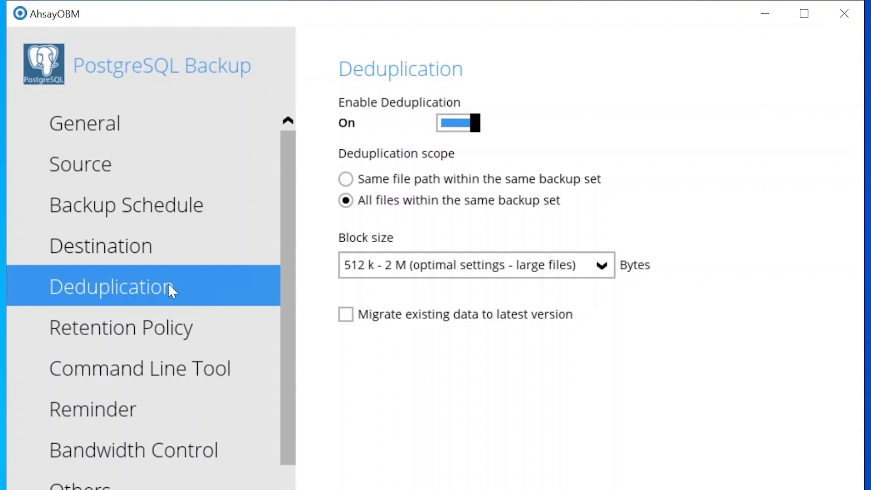
Show the PostgreSQL Backup set's Retention Policy page, currently Simple with 7 days.
{"action": "left_click", "coordinate": [209, 331]}
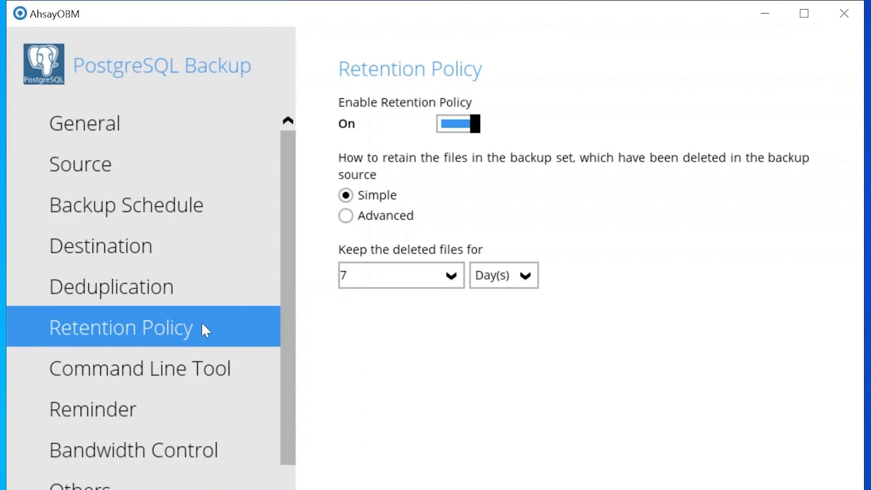
Switch retention to Advanced mode and start a new Daily-1 policy retaining 1 day.
{"action": "left_click", "coordinate": [522, 279]}
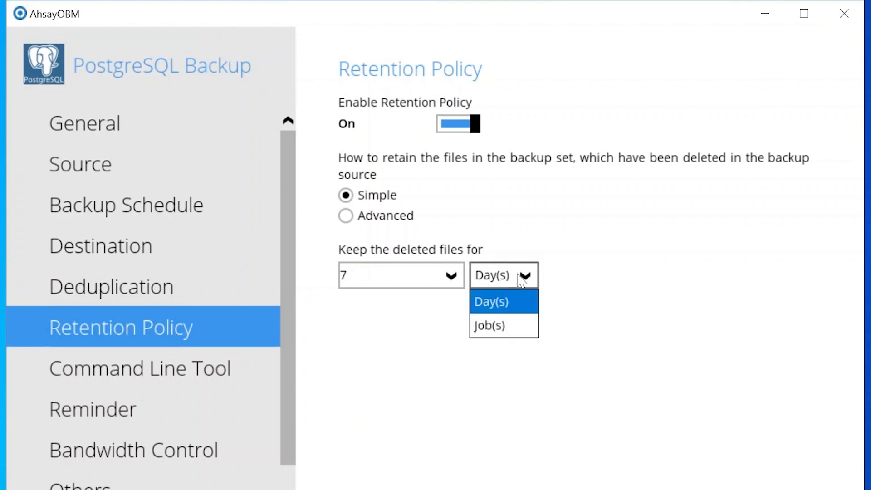
{"action": "left_click", "coordinate": [625, 268]}
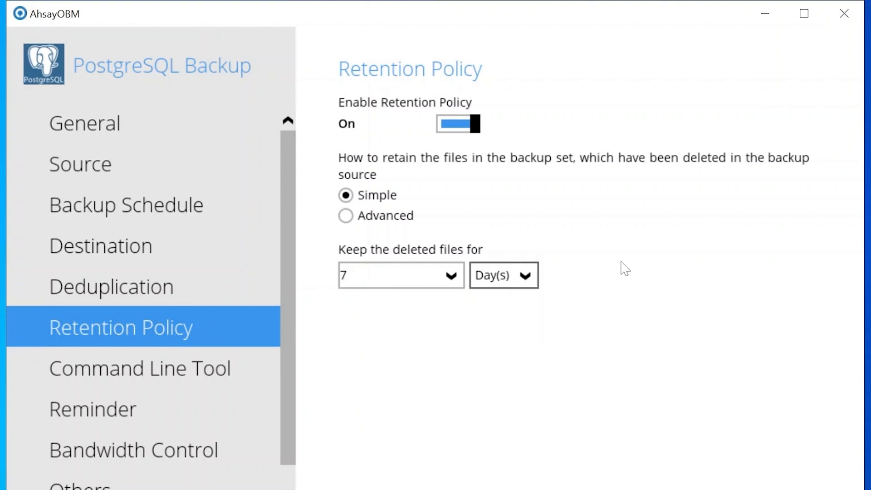
{"action": "left_click", "coordinate": [345, 217]}
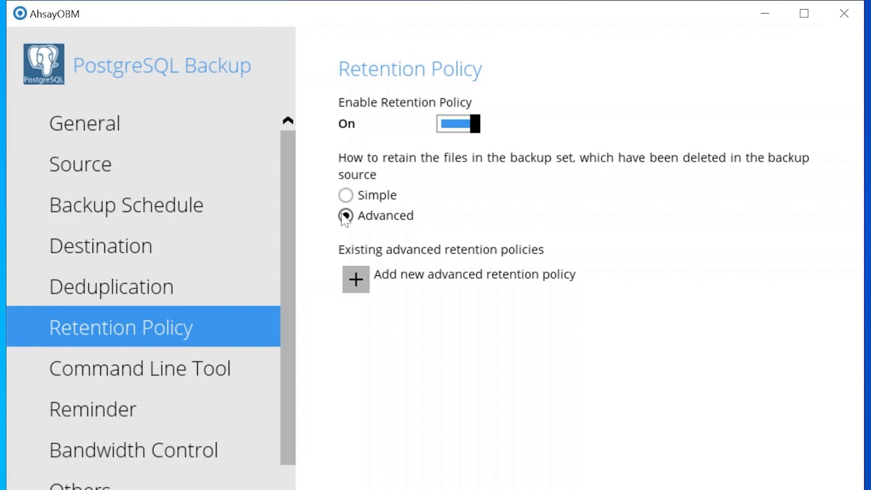
{"action": "left_click", "coordinate": [356, 279]}
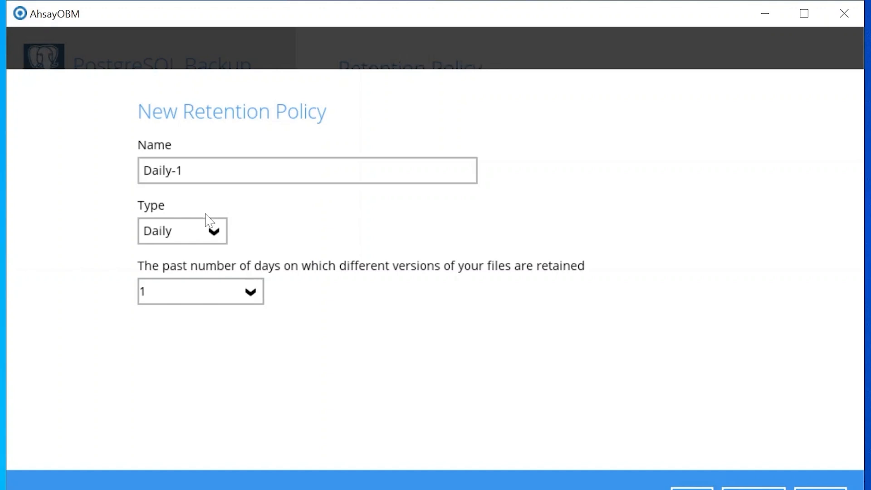
Review the retention type options, leave Daily, and cancel the new Daily-1 policy.
{"action": "left_click", "coordinate": [209, 233]}
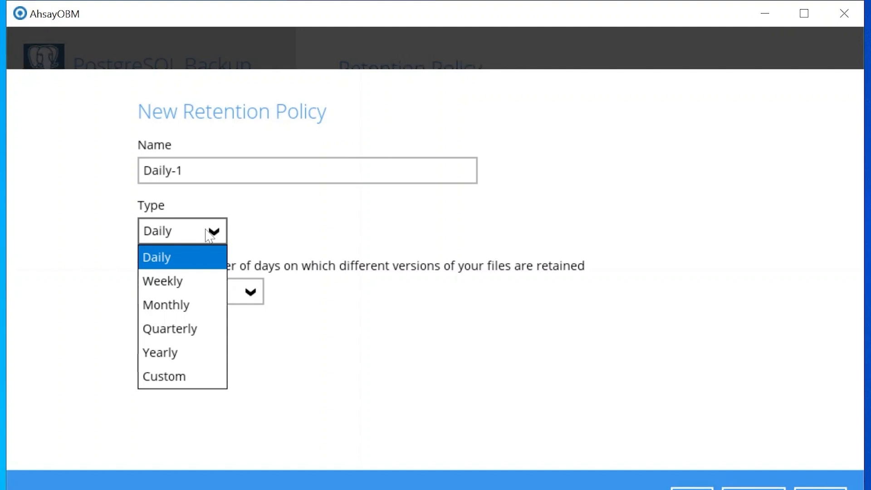
{"action": "left_click", "coordinate": [300, 233]}
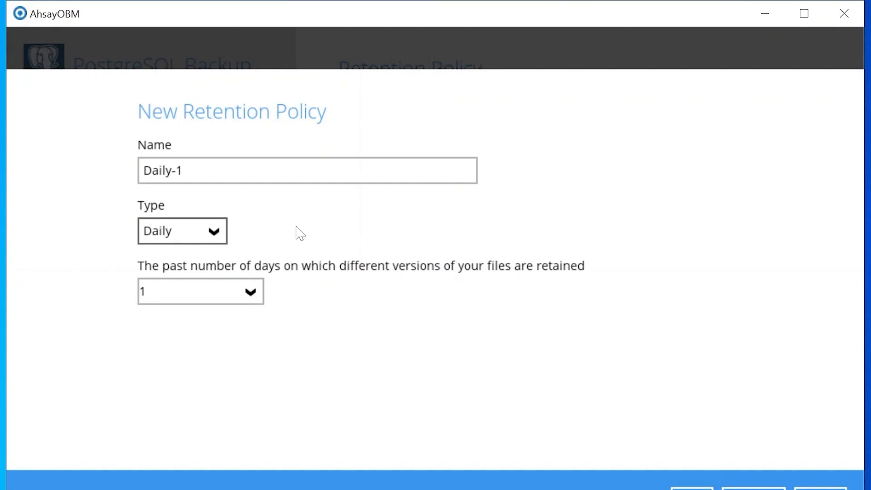
{"action": "left_click", "coordinate": [751, 489]}
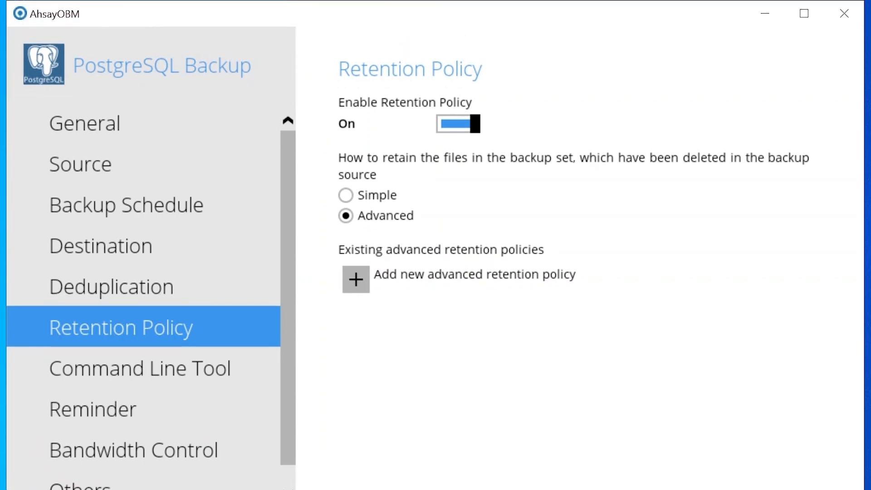
Return to Simple retention and keep deleted files for 90 days.
{"action": "left_click", "coordinate": [345, 195]}
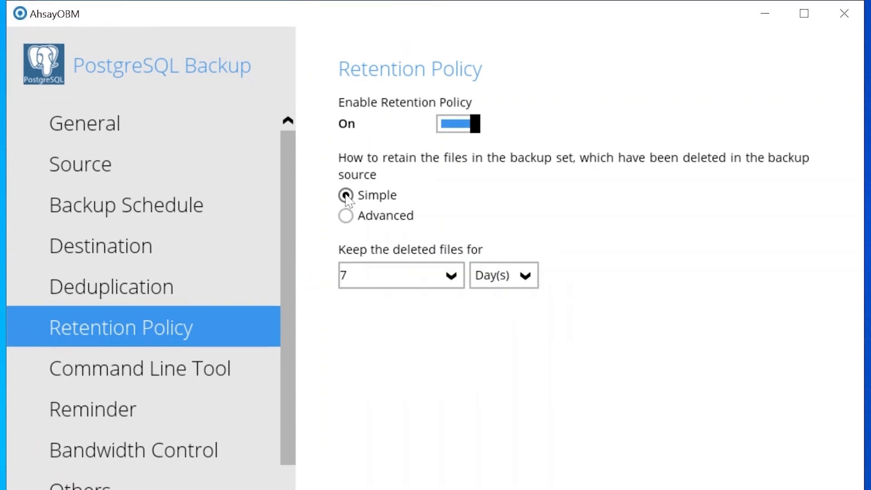
{"action": "double_click", "coordinate": [343, 276]}
{"action": "type", "text": "90"}
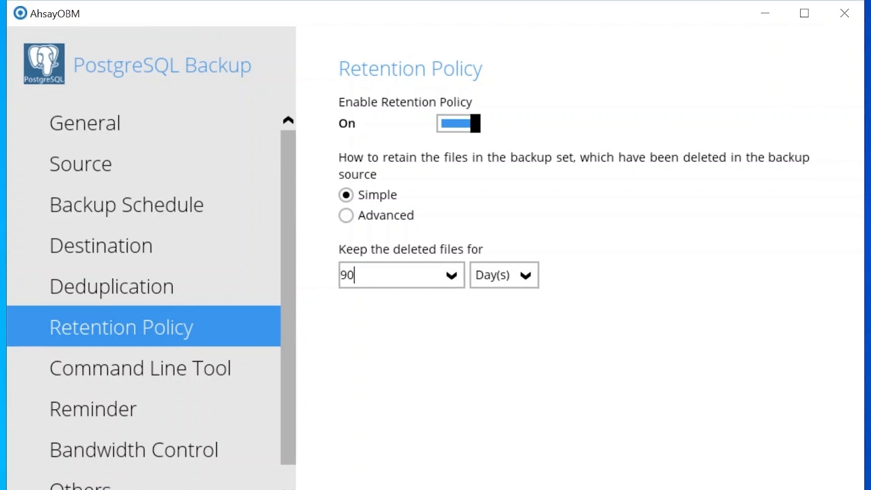
{"action": "left_click", "coordinate": [149, 466]}
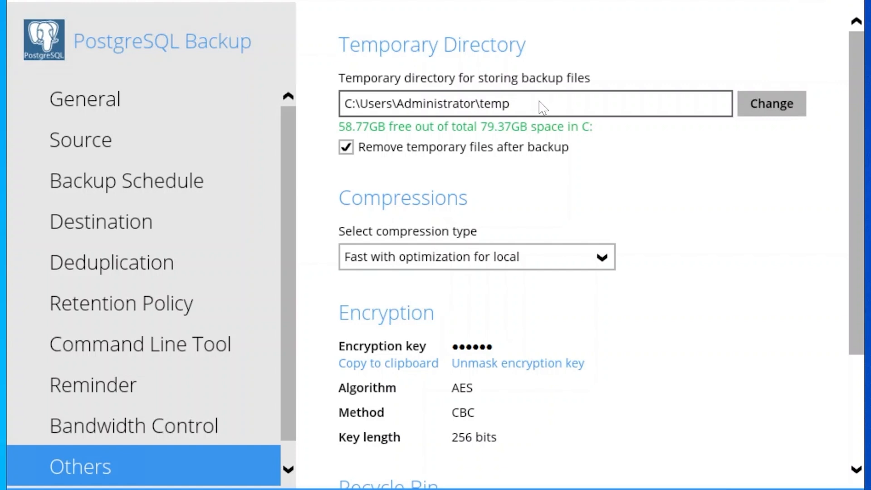
Set the temporary directory to the temp folder on the data (D:) drive.
{"action": "left_click", "coordinate": [773, 103]}
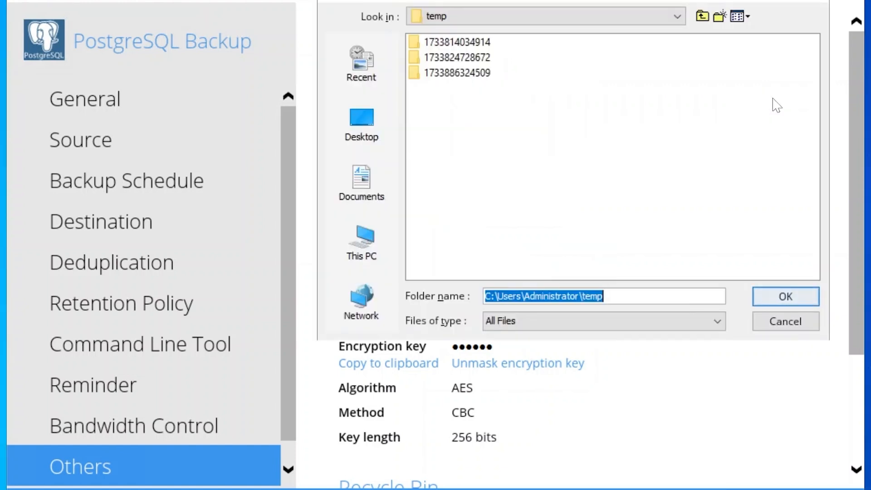
{"action": "left_click", "coordinate": [375, 231]}
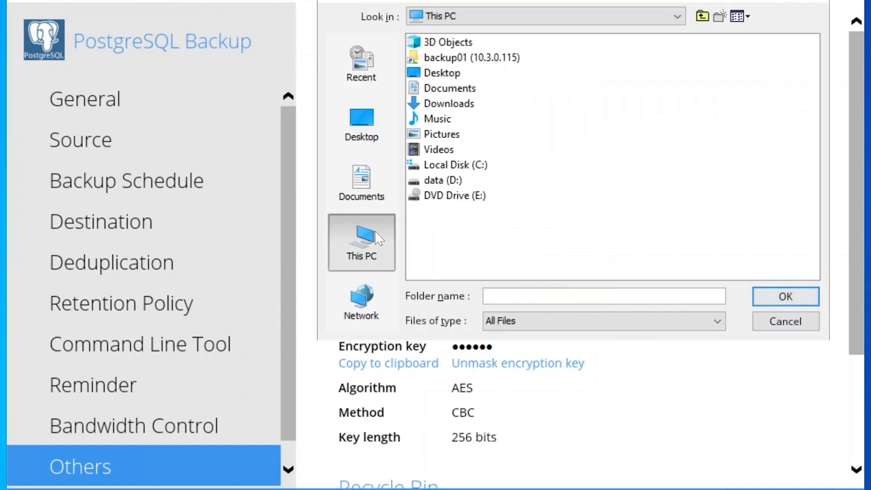
{"action": "double_click", "coordinate": [444, 180]}
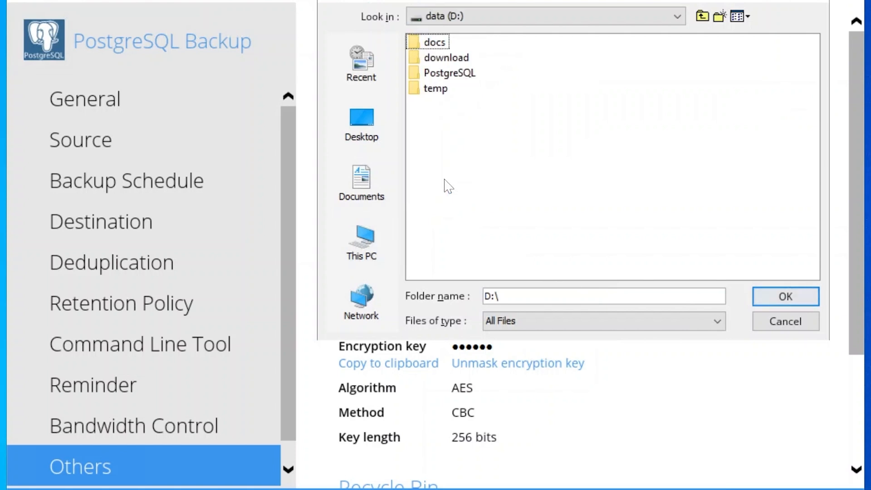
{"action": "left_click", "coordinate": [439, 91]}
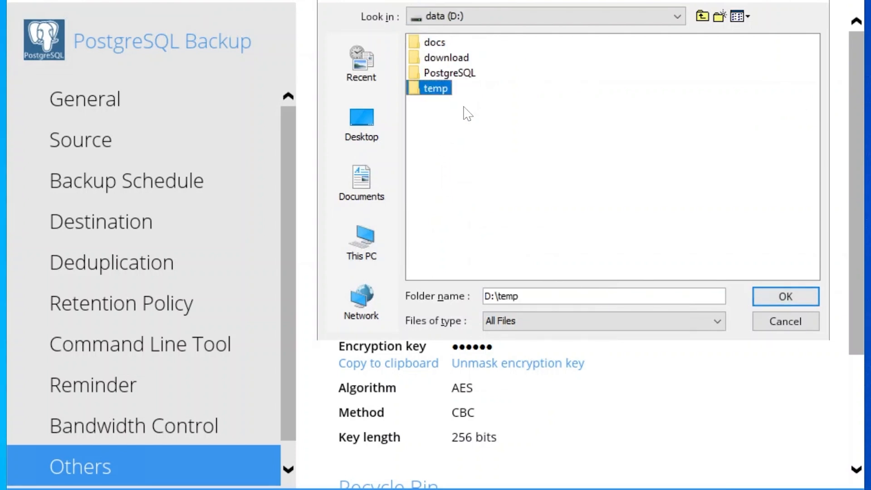
{"action": "left_click", "coordinate": [778, 295]}
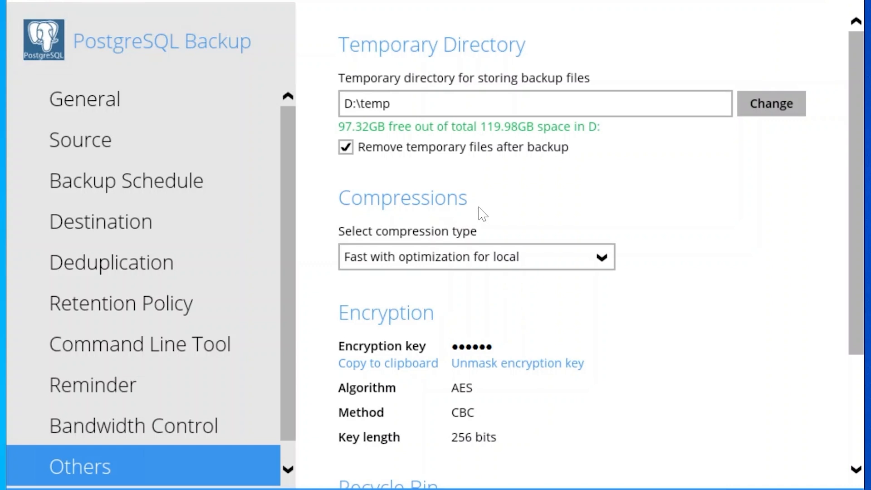
Keep compression at Fast with optimization for local and save the backup set settings.
{"action": "left_click", "coordinate": [594, 262]}
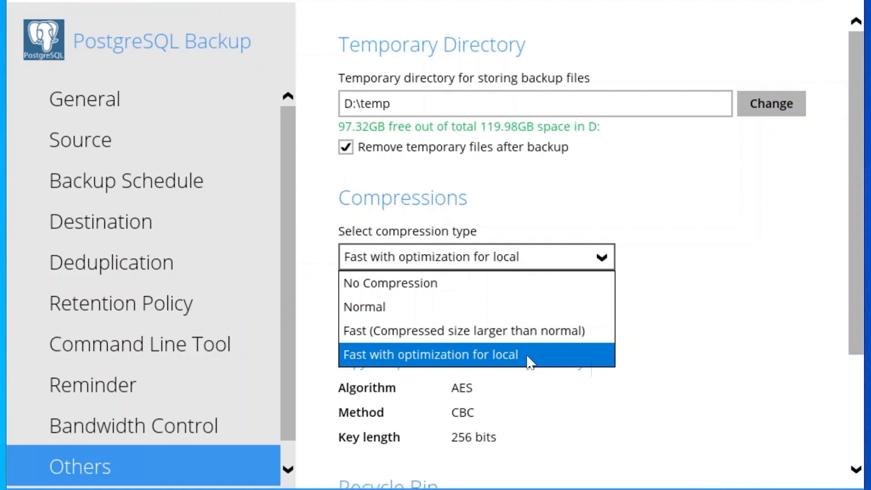
{"action": "left_click", "coordinate": [689, 361]}
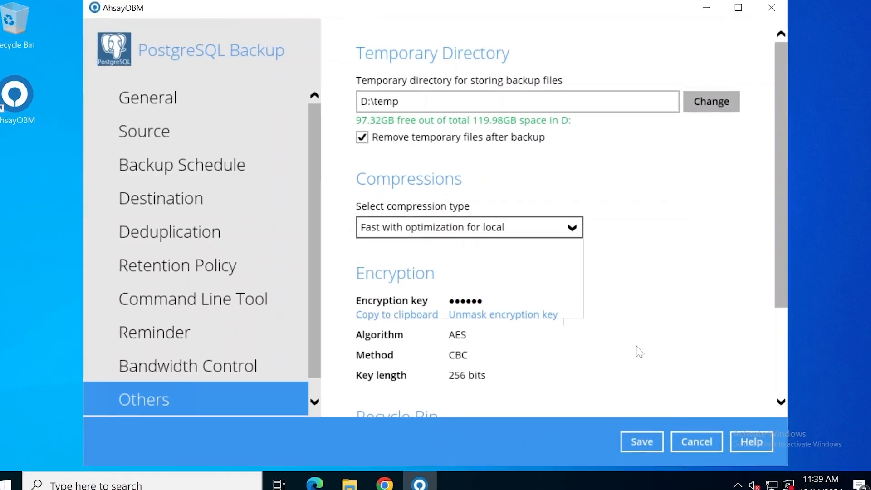
{"action": "left_click", "coordinate": [628, 433]}
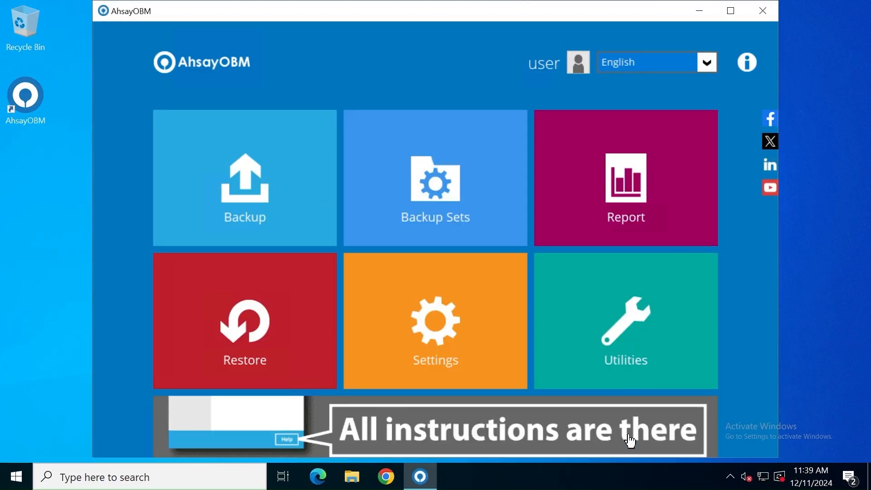
Run a backup of PostgreSQL Backup to both Ahsay Drive and Local-1.
{"action": "left_click", "coordinate": [289, 200]}
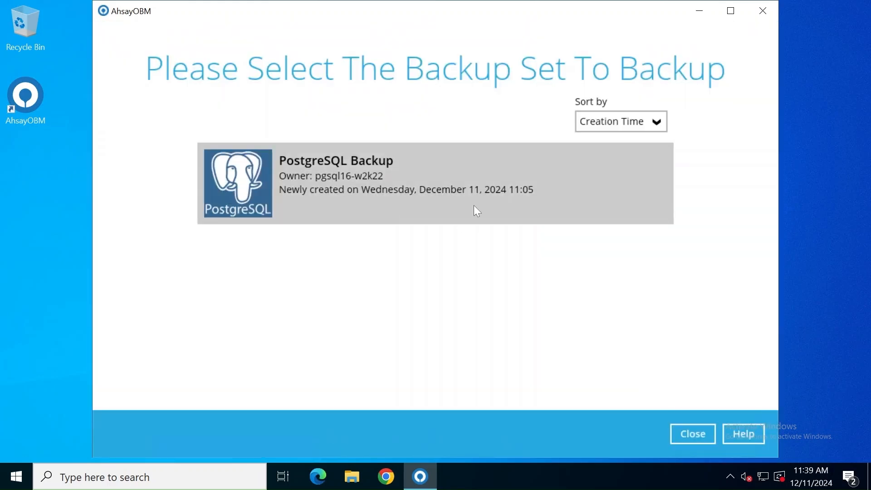
{"action": "left_click", "coordinate": [477, 211]}
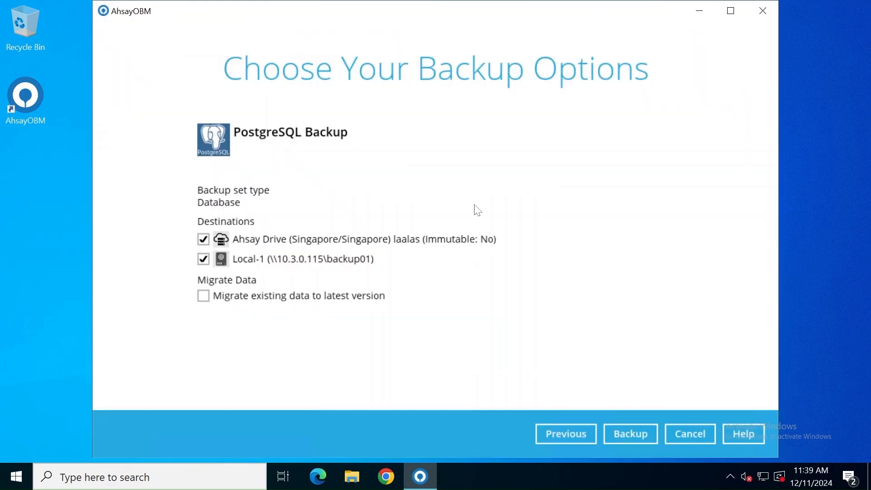
{"action": "left_click", "coordinate": [650, 438]}
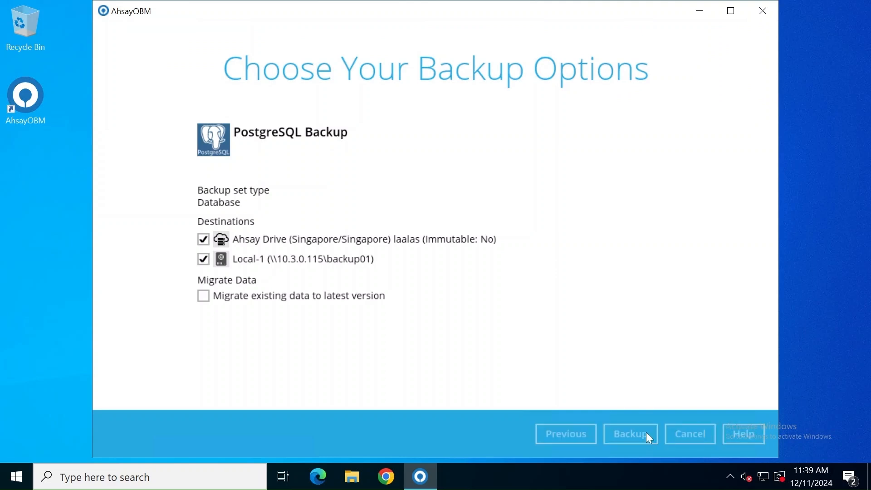